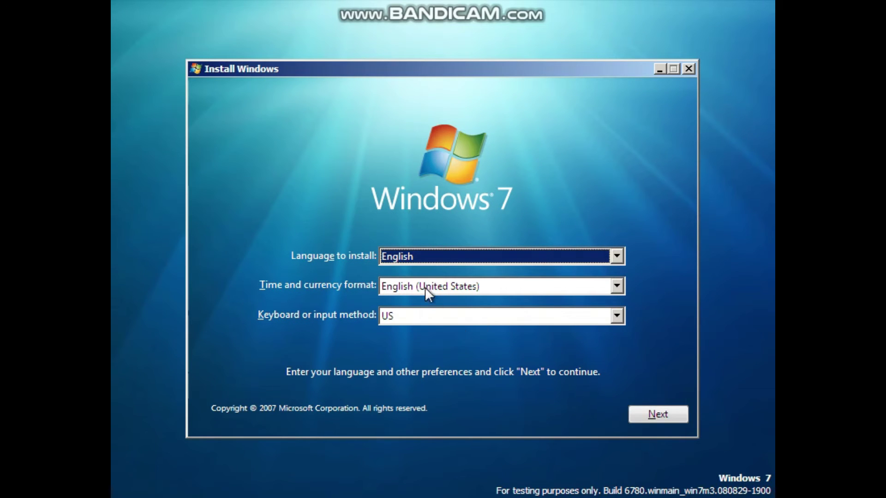
# Step: Set the time and currency format to Japanese (Japan) and continue with English as the installation language
pyautogui.click(425, 287)
pyautogui.moveTo(622, 363); pyautogui.dragTo(616, 392)
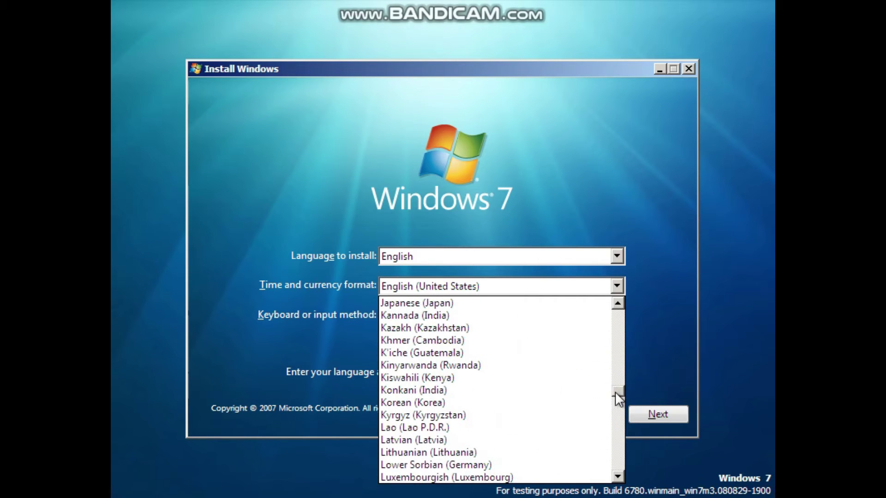
pyautogui.click(473, 307)
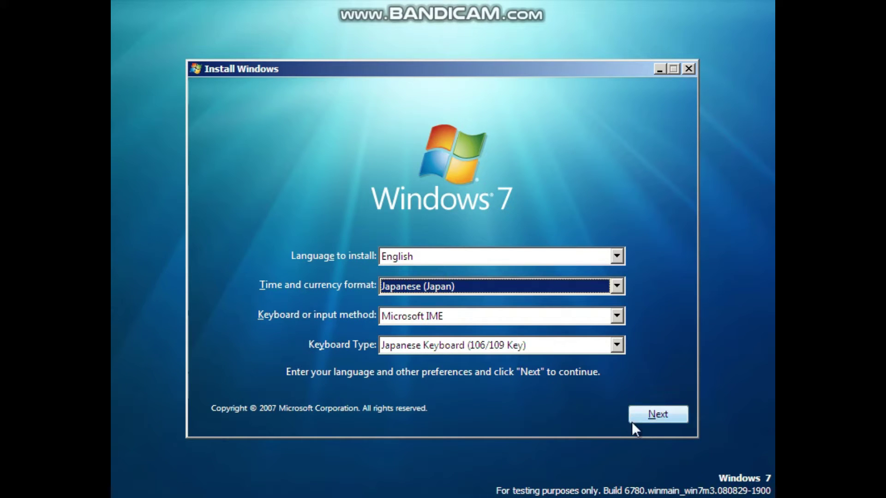
pyautogui.click(657, 418)
# Step: Start the Windows installation and accept the license terms
pyautogui.click(456, 248)
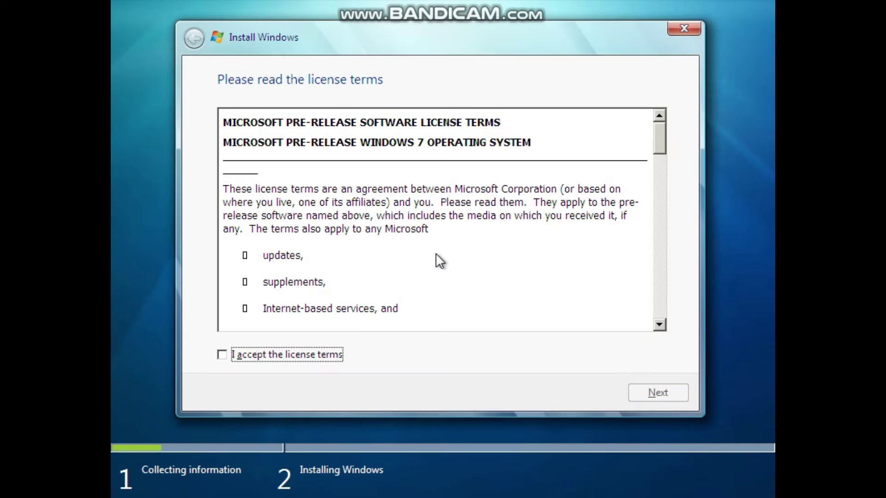
pyautogui.click(325, 357)
pyautogui.click(657, 396)
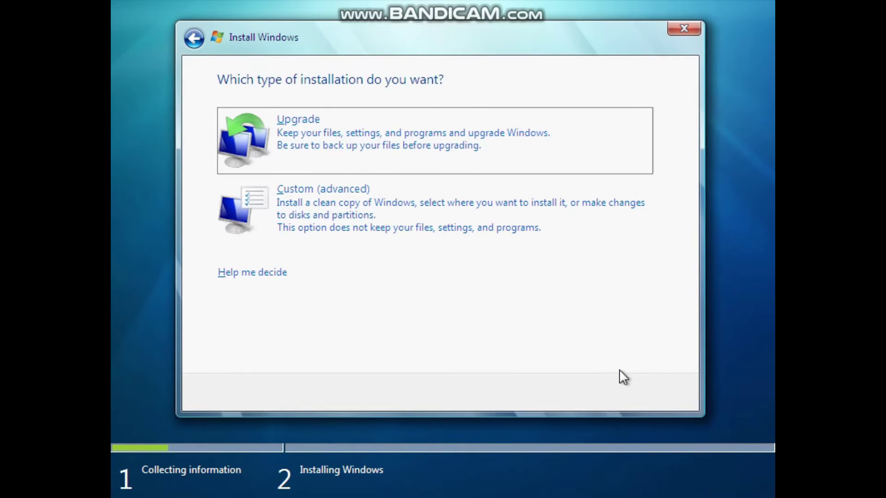
# Step: Run a custom installation on Disk 0 Unallocated Space and restart immediately once setup asks for it
pyautogui.click(362, 228)
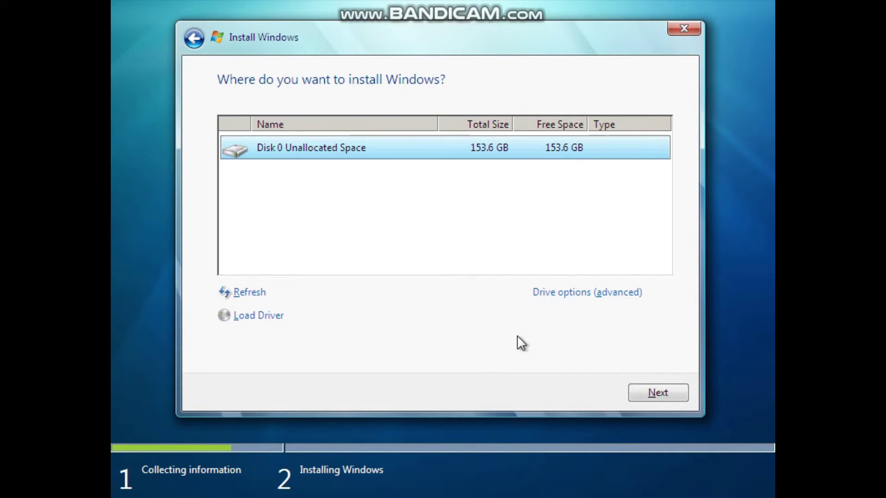
pyautogui.click(657, 393)
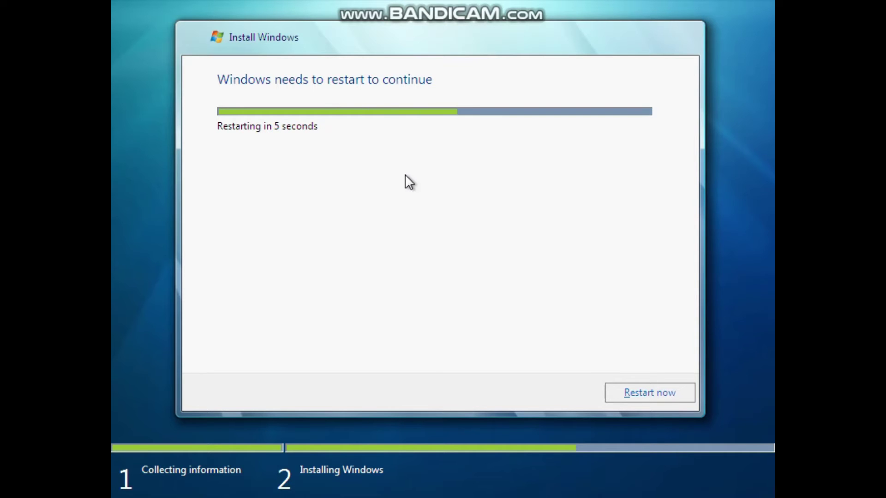
pyautogui.click(632, 394)
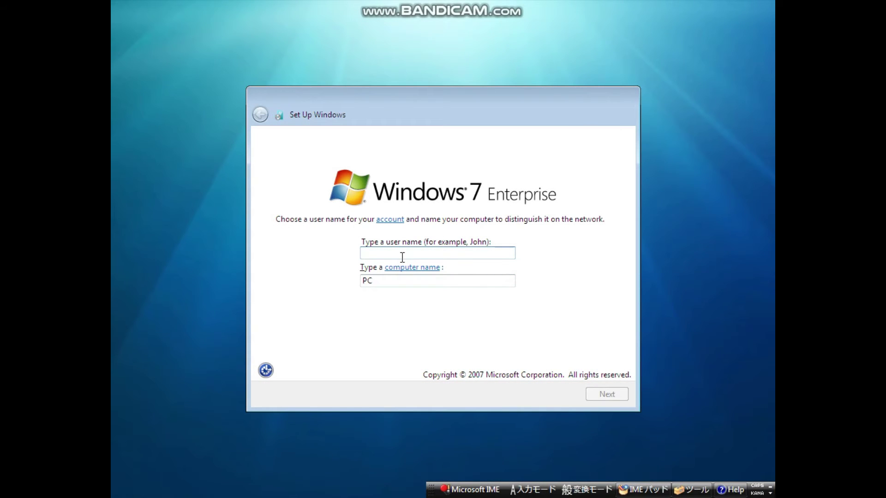
# Step: Create the account with the user name "user" and leave its password blank
pyautogui.write('user')
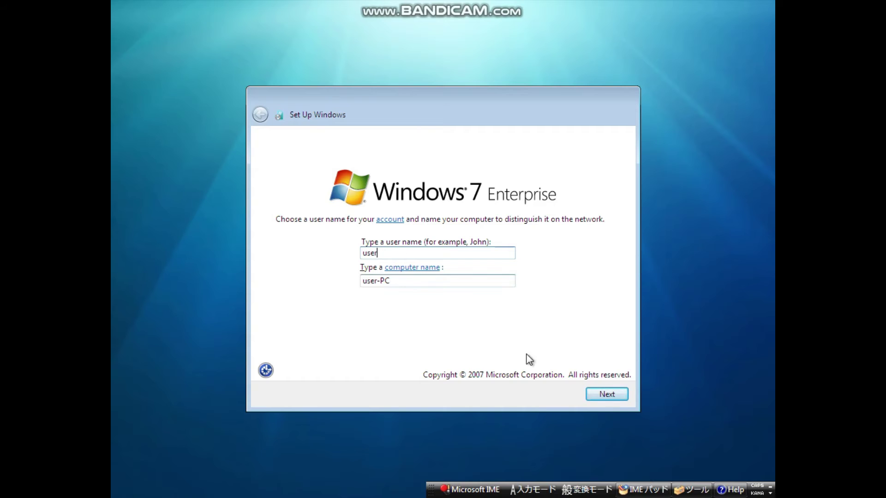
pyautogui.click(609, 394)
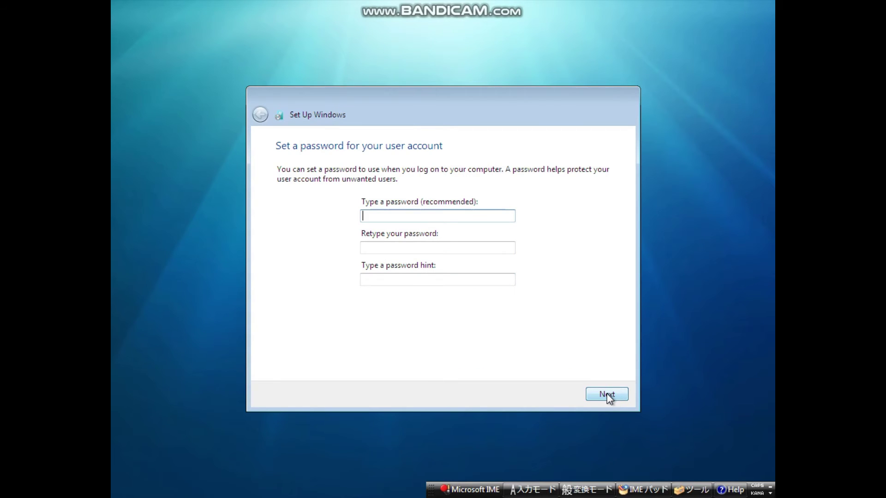
pyautogui.click(608, 394)
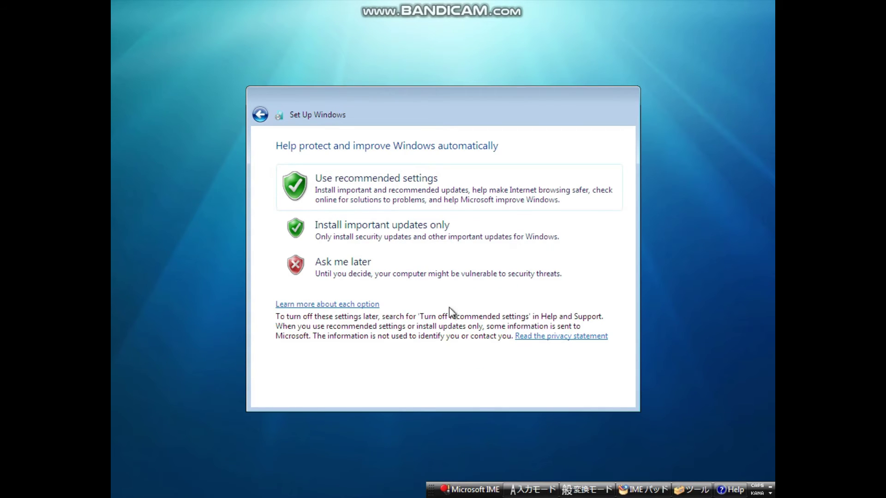
# Step: Postpone the automatic protection choice with Ask me later and finish setup with the Osaka, Sapporo, Tokyo time zone
pyautogui.click(397, 272)
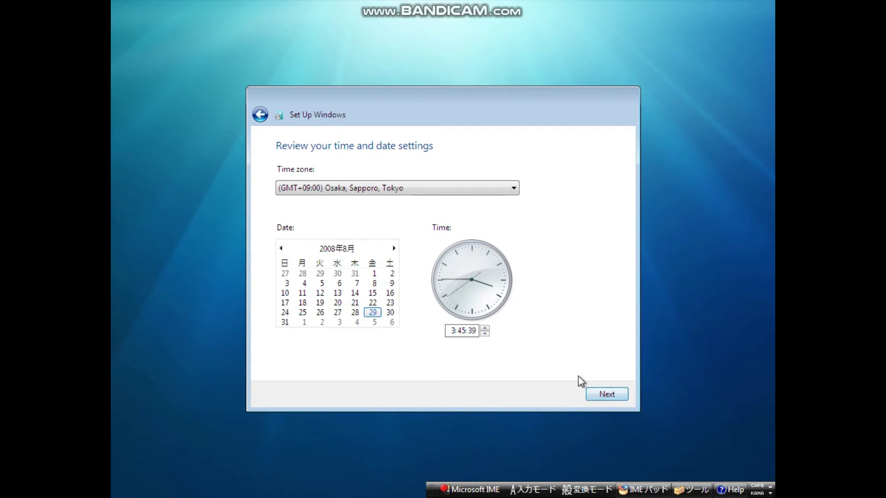
pyautogui.click(607, 395)
pyautogui.click(455, 318)
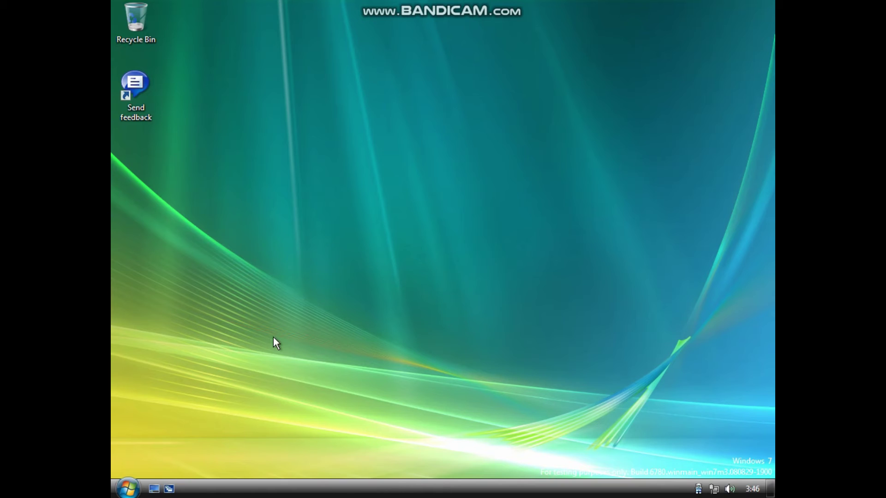
# Step: Open the desktop's Personalization settings
pyautogui.rightClick(387, 163)
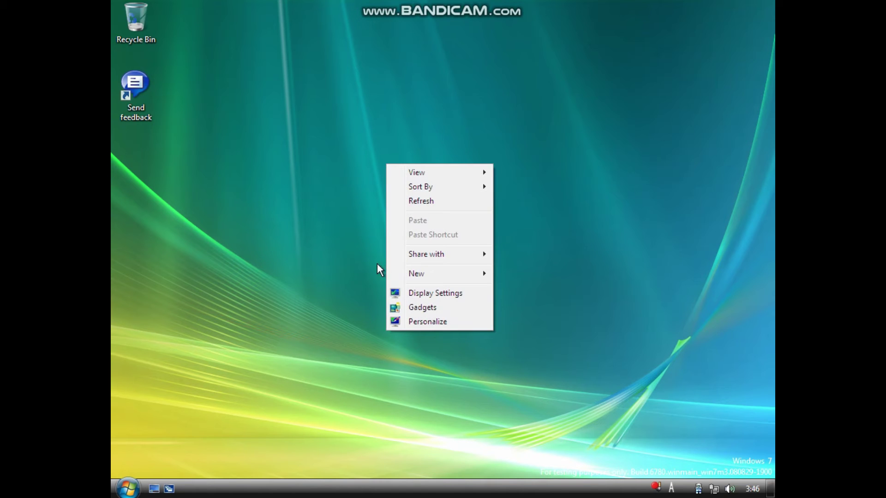
pyautogui.click(350, 253)
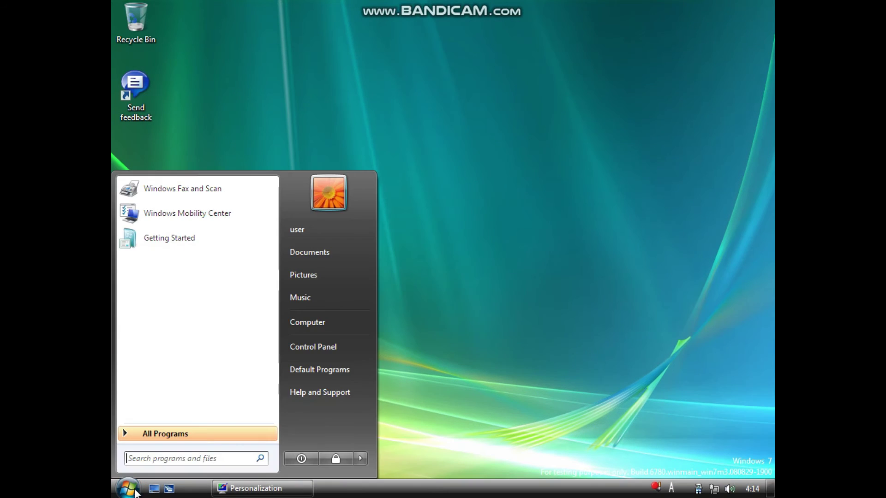
# Step: Open Computer and try to open CD Drive (D:)
pyautogui.click(297, 325)
pyautogui.click(291, 198)
pyautogui.doubleClick(291, 199)
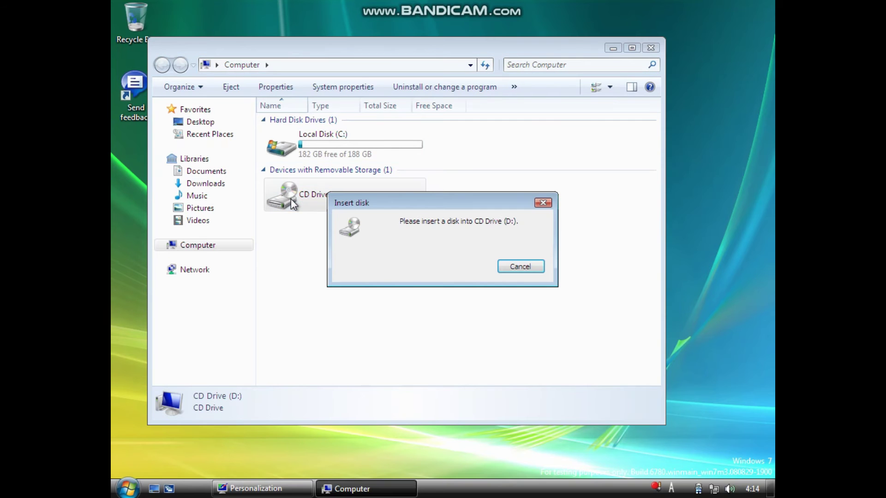
pyautogui.click(514, 268)
# Step: Refresh the Computer window and try again to open CD Drive (D:)
pyautogui.rightClick(490, 253)
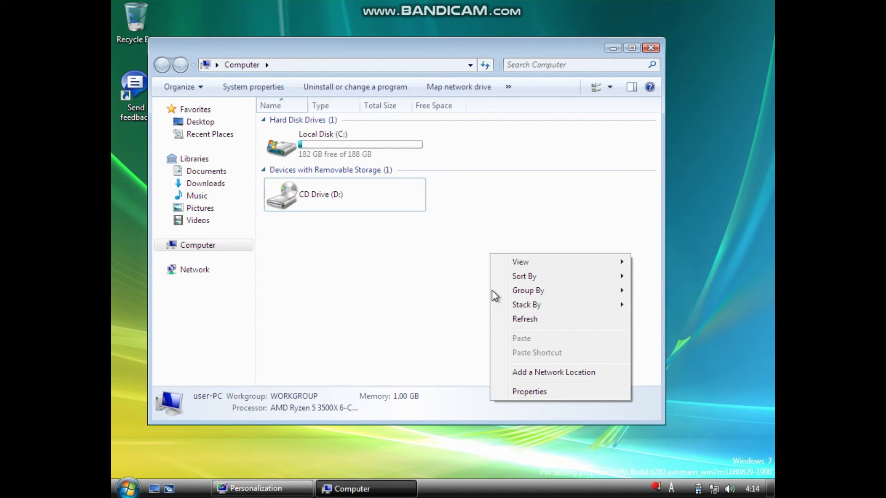
pyautogui.click(519, 321)
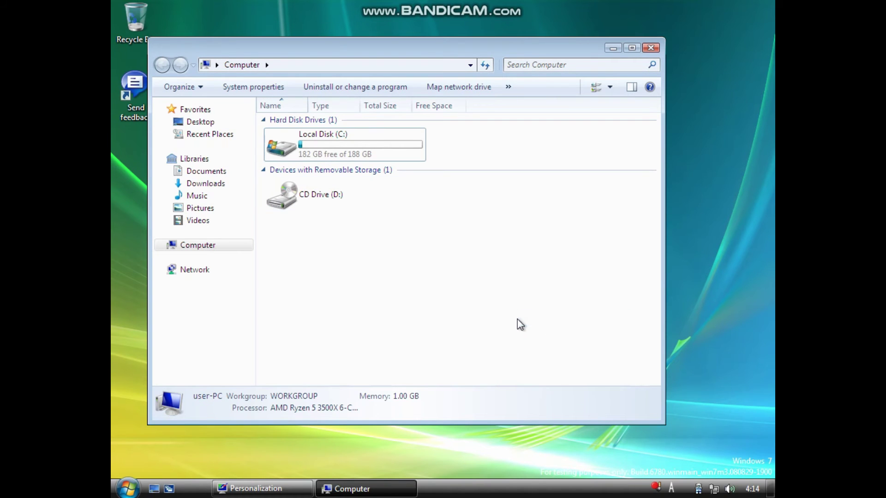
pyautogui.doubleClick(331, 212)
pyautogui.click(520, 269)
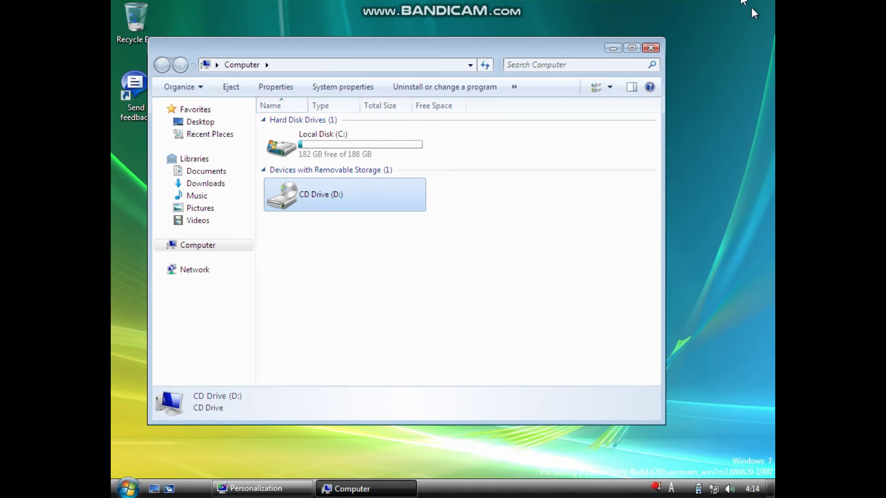
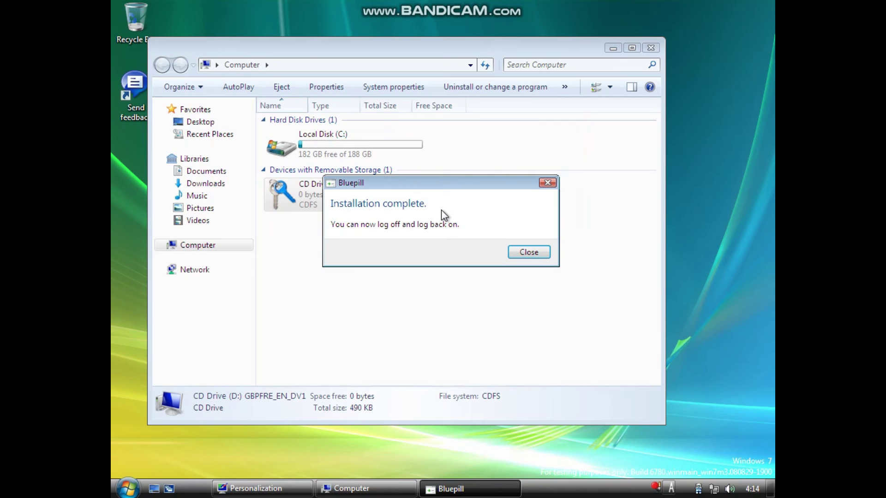
# Step: Close the completed Bluepill installer and the Computer window
pyautogui.click(531, 257)
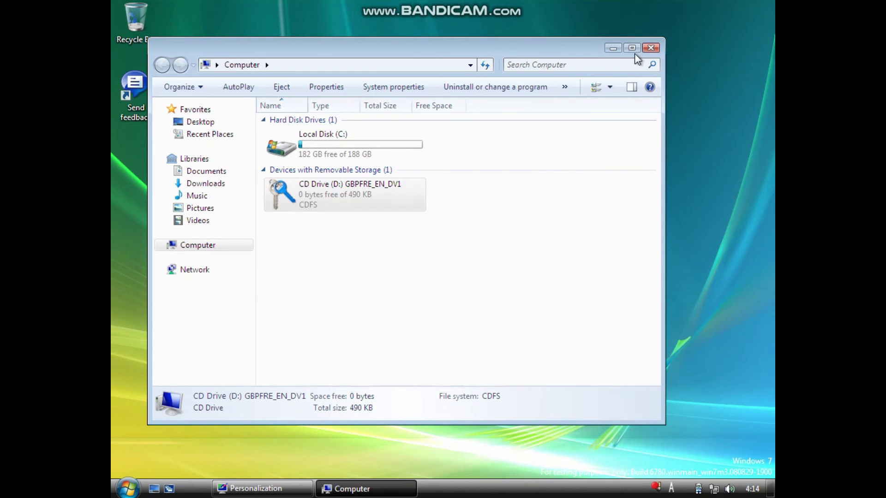
pyautogui.click(651, 48)
# Step: Log off from Windows and log back on to the same account
pyautogui.click(128, 488)
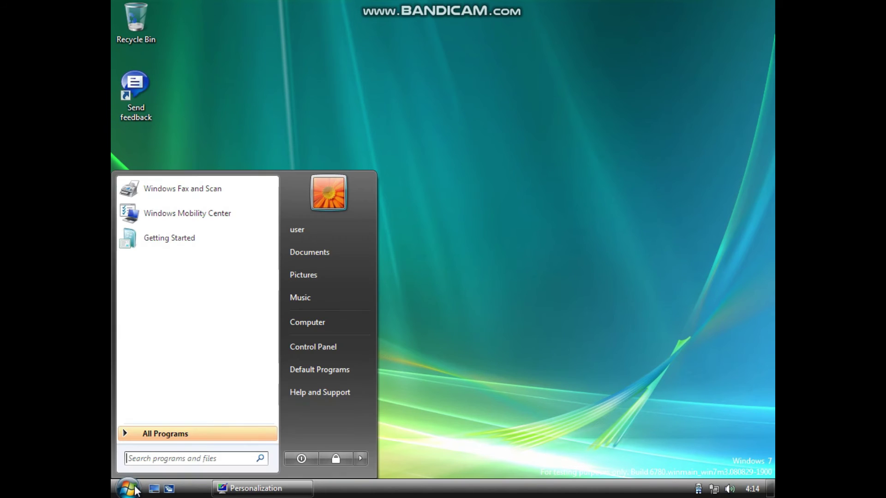
pyautogui.moveTo(355, 457)
pyautogui.click(397, 394)
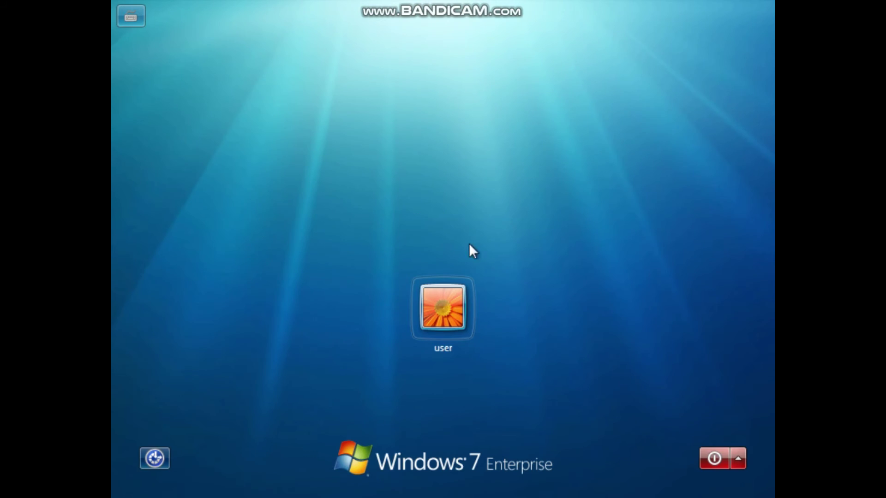
pyautogui.click(443, 305)
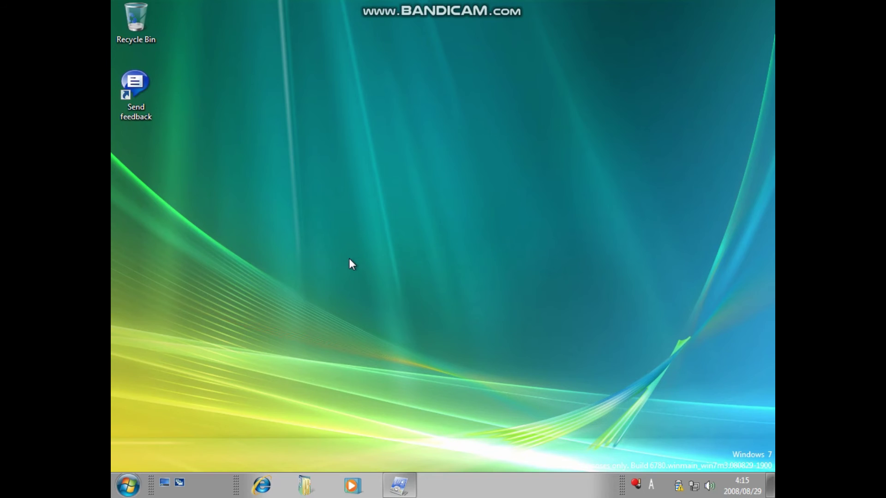
# Step: Lock the new taskbar
pyautogui.rightClick(518, 480)
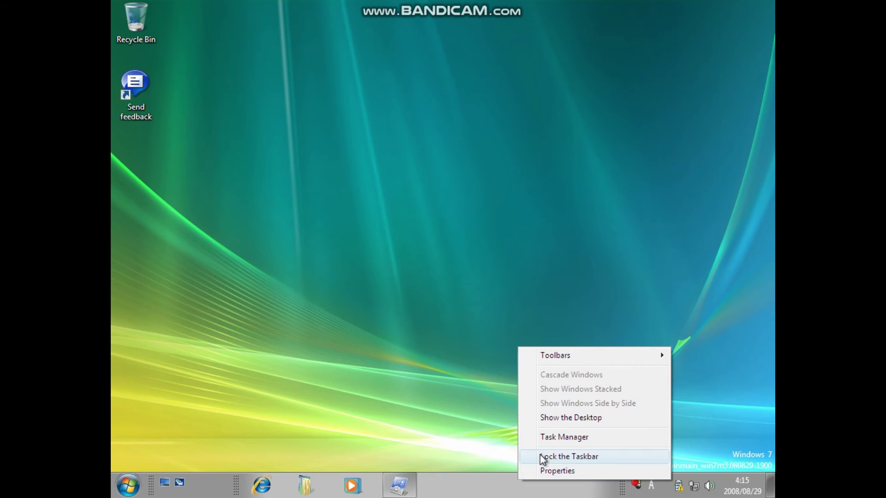
pyautogui.click(541, 456)
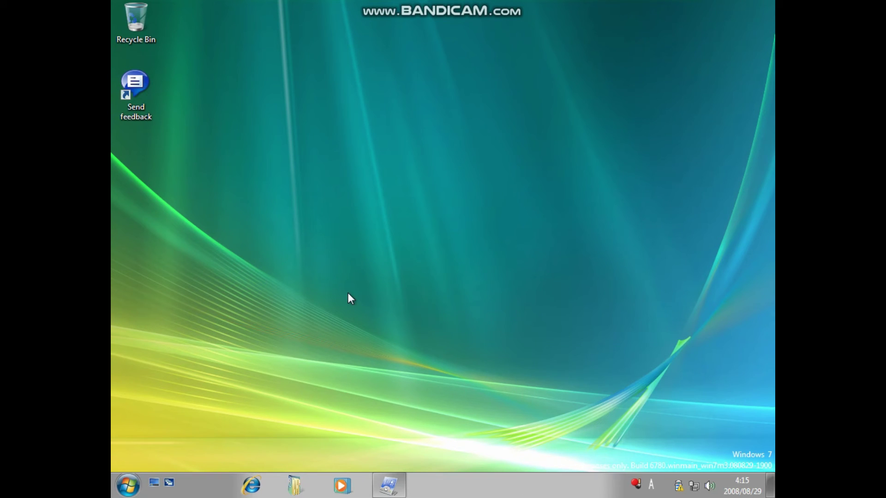
# Step: Run winver, move the About Windows dialog toward the middle of the desktop to check the version, and close it
pyautogui.press('super+r')
pyautogui.write('winver')
pyautogui.press('Return')
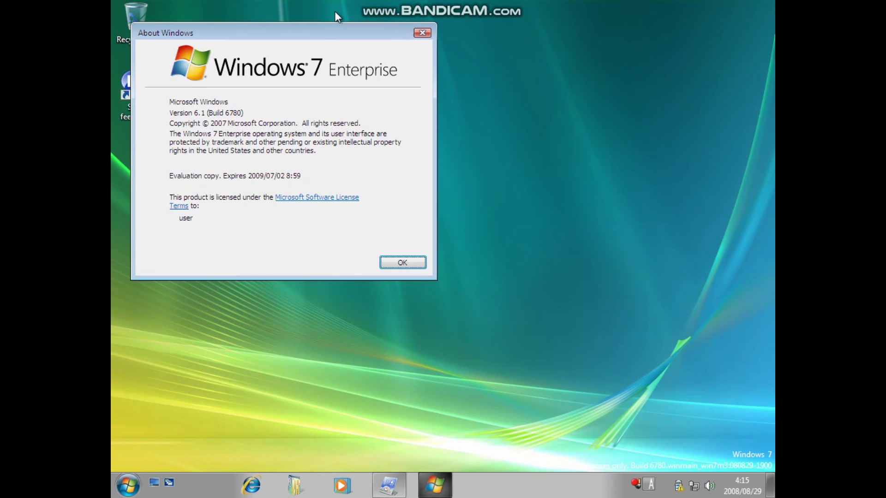
pyautogui.moveTo(292, 34); pyautogui.dragTo(493, 93)
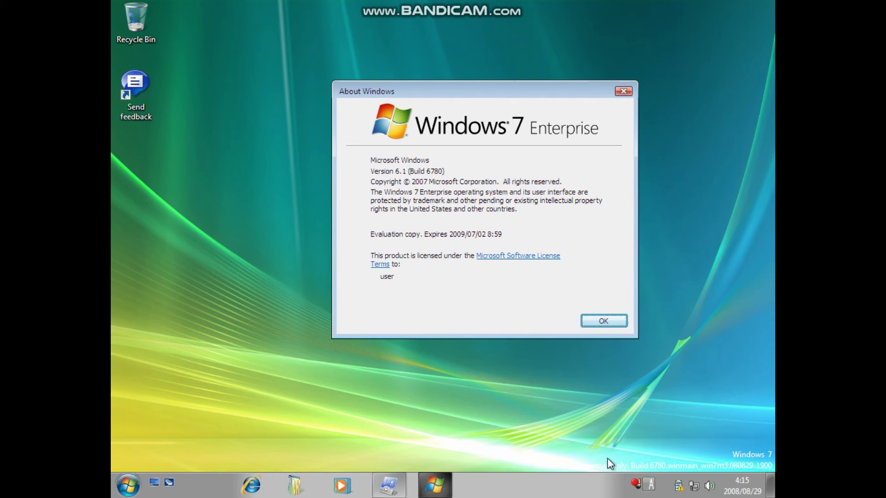
pyautogui.click(600, 322)
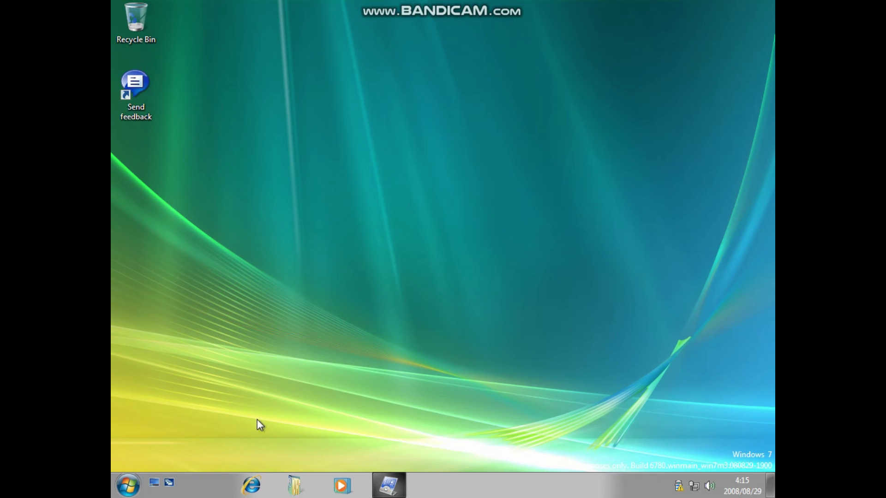
# Step: Launch Windows Media Center from the installed programs, dismiss the video card warning, and complete the Express setup
pyautogui.click(138, 483)
pyautogui.click(154, 431)
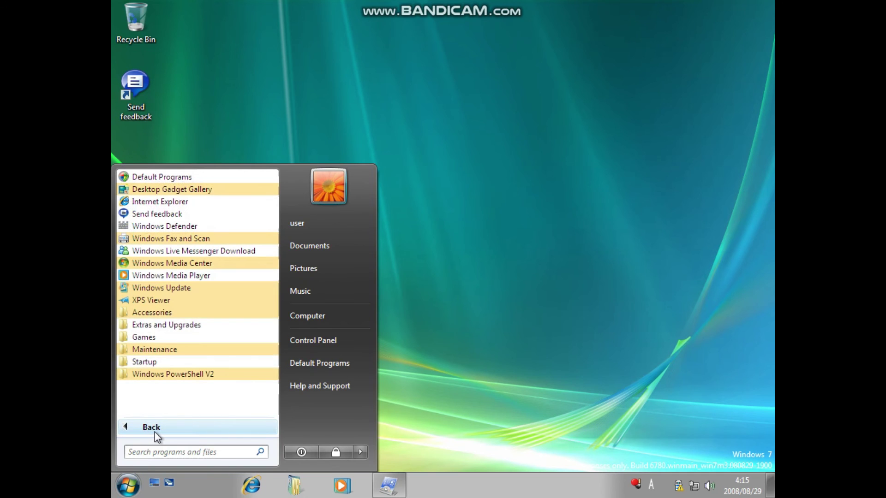
pyautogui.click(173, 263)
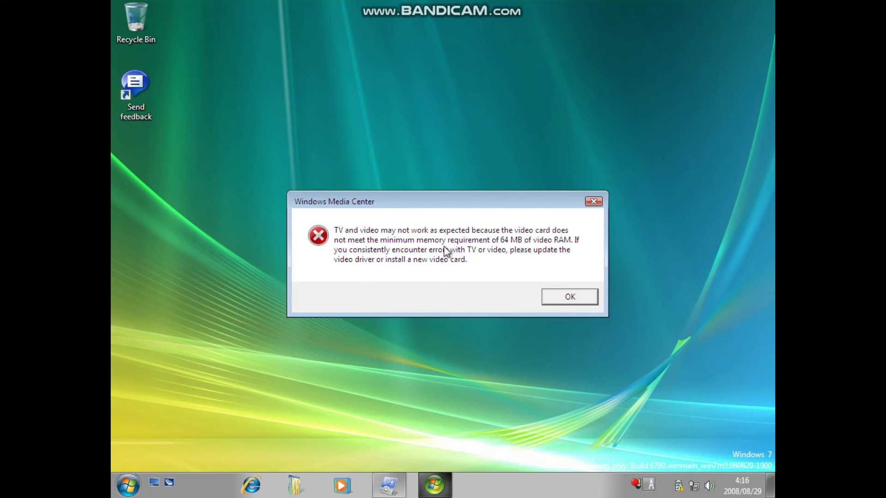
pyautogui.click(554, 299)
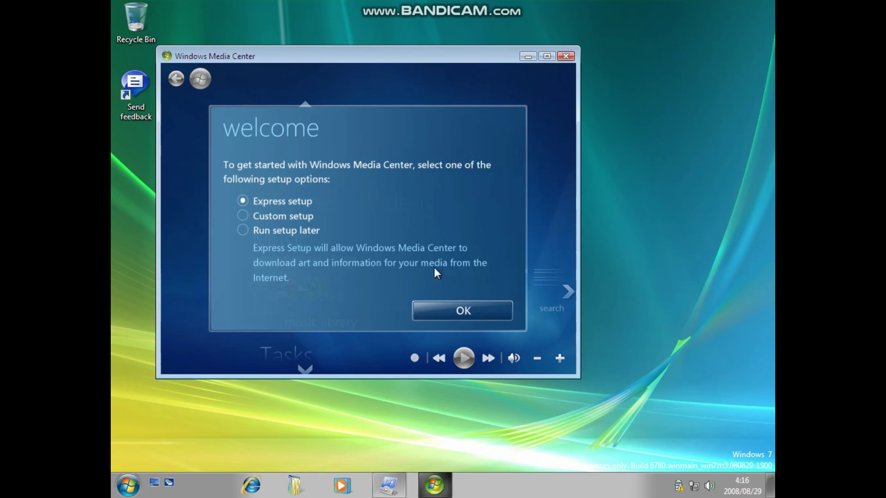
pyautogui.click(453, 310)
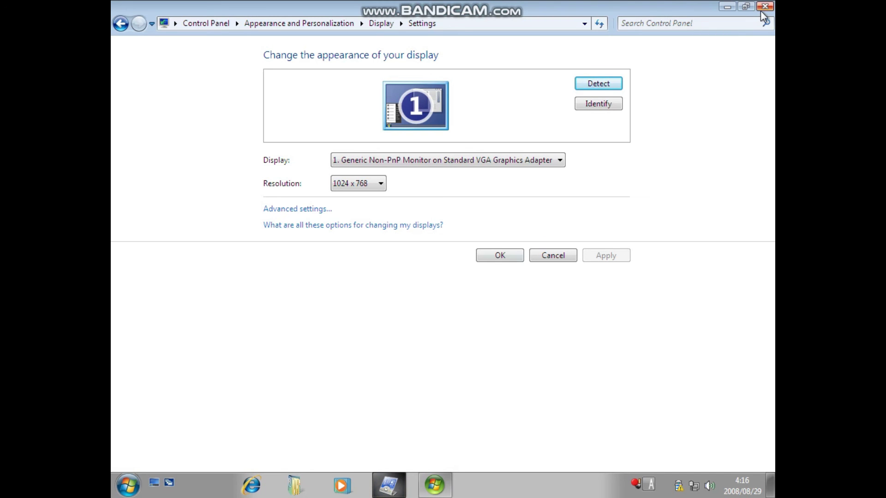
# Step: Close the display Settings window and return to Windows Media Center
pyautogui.click(759, 8)
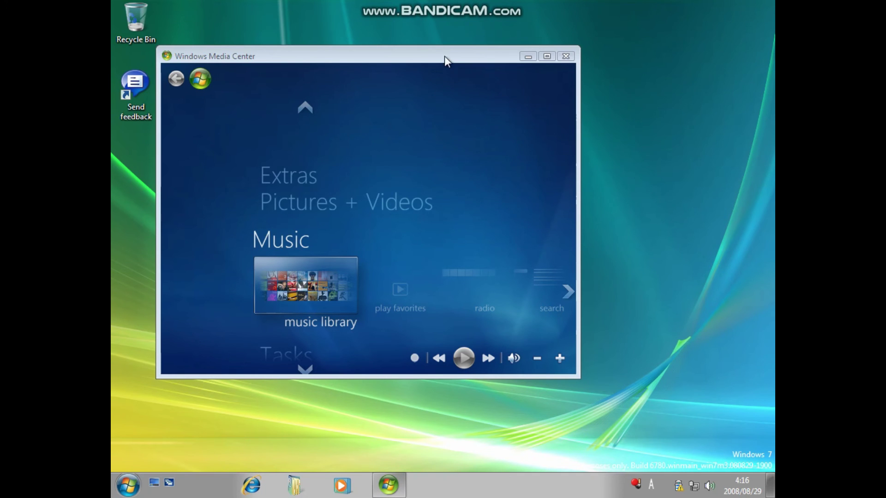
pyautogui.click(526, 91)
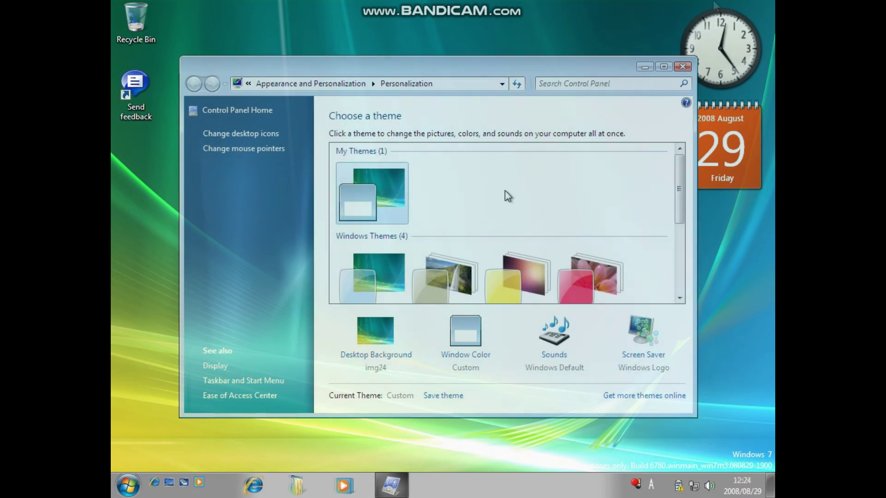
# Step: Apply the Landscape theme from the Windows Themes in Personalization
pyautogui.scroll(-3, 505, 190)
pyautogui.scroll(2, 504, 192)
pyautogui.click(484, 187)
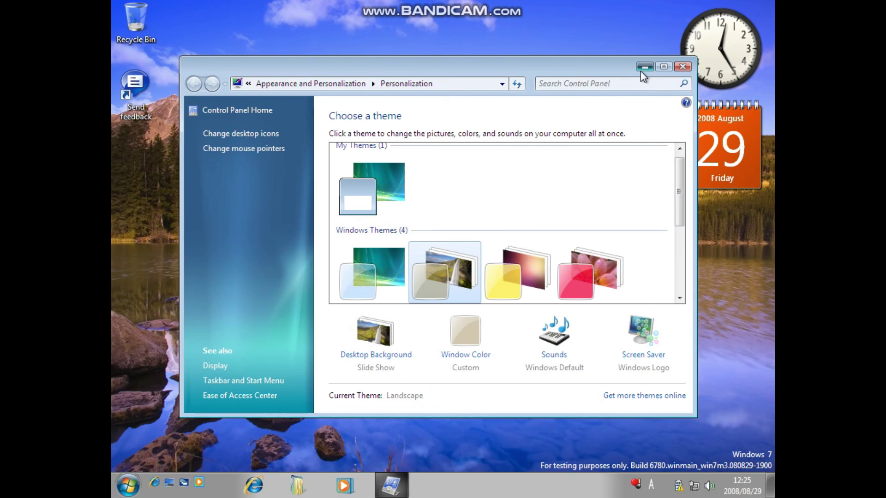
# Step: Minimize the Personalization window and check the Windows version in the About Windows dialog, closing it when done
pyautogui.click(644, 68)
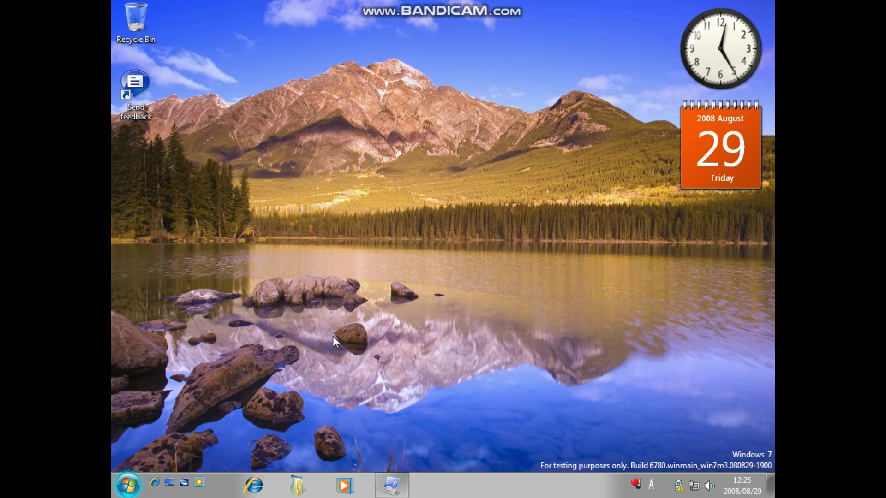
pyautogui.click(127, 485)
pyautogui.click(131, 427)
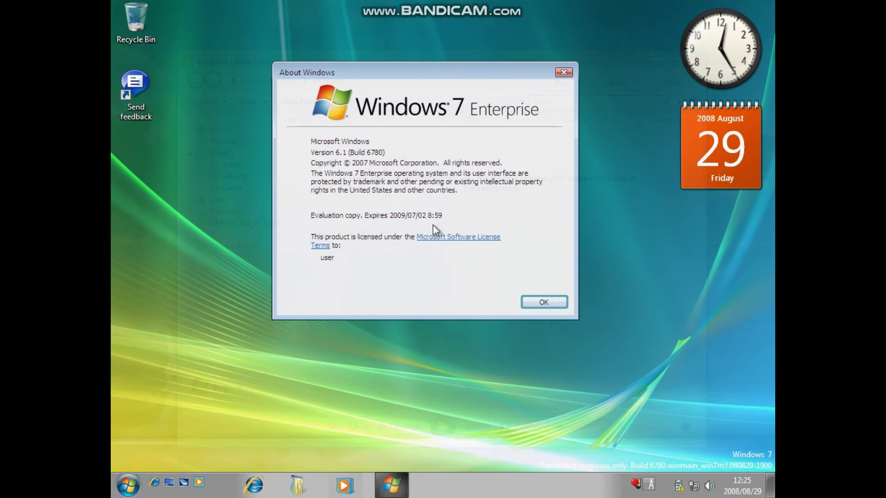
pyautogui.click(540, 303)
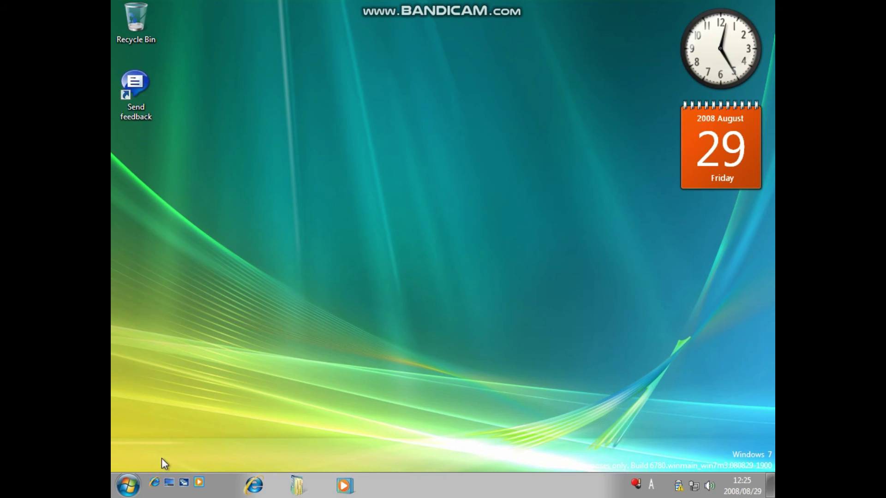
# Step: Open Computer to examine the available drives and close the window
pyautogui.click(138, 482)
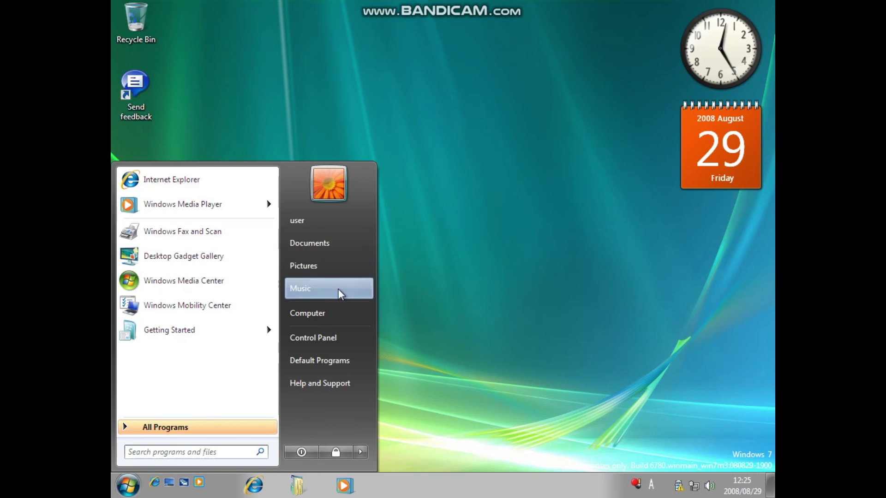
pyautogui.click(320, 322)
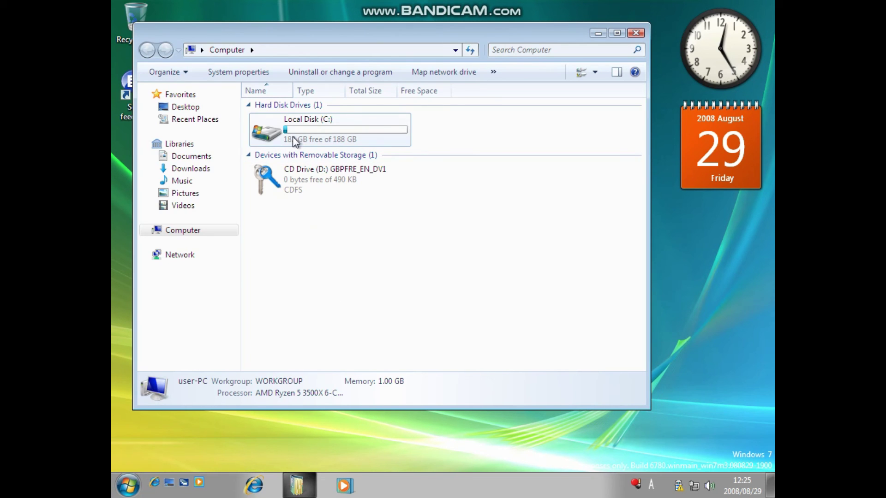
pyautogui.click(636, 32)
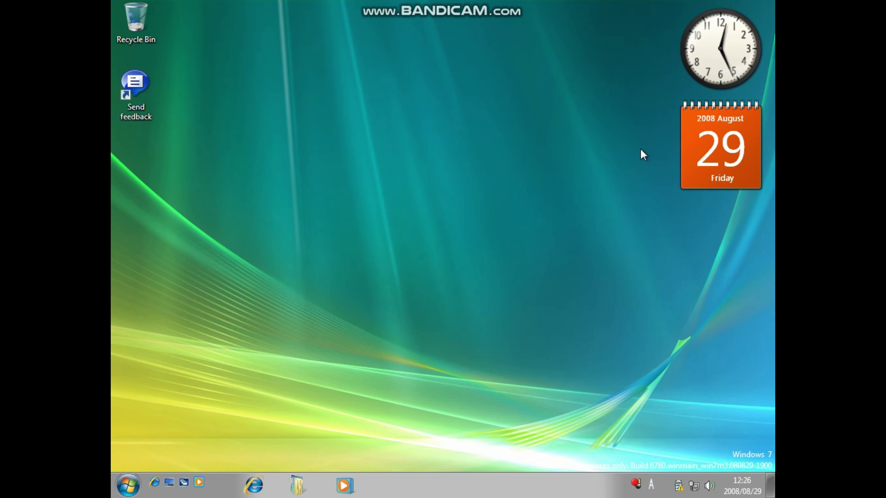
# Step: Shut down Windows 7
pyautogui.click(138, 481)
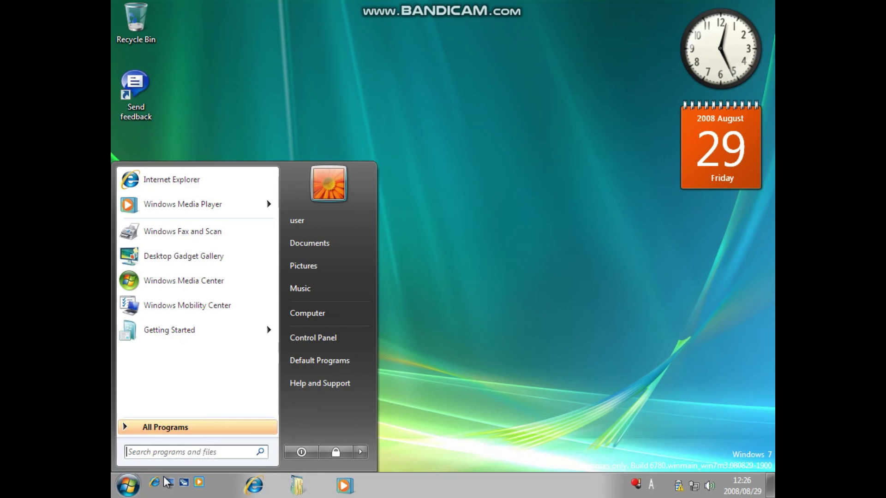
pyautogui.click(300, 454)
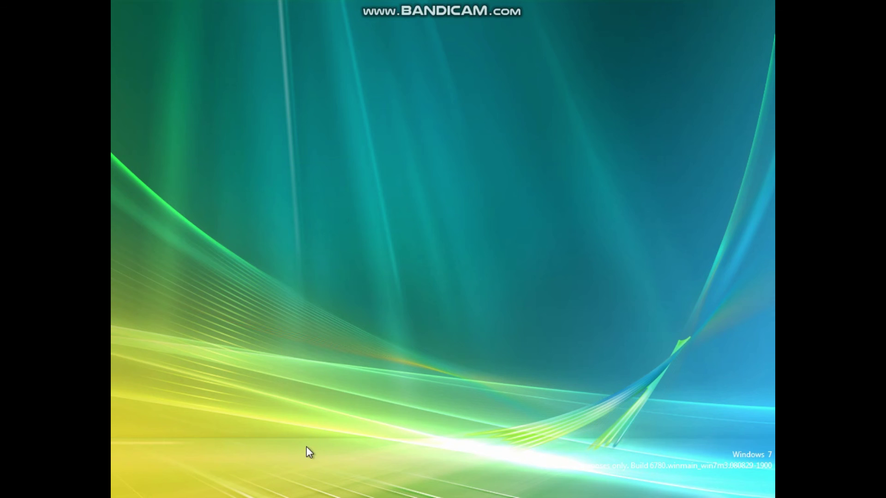